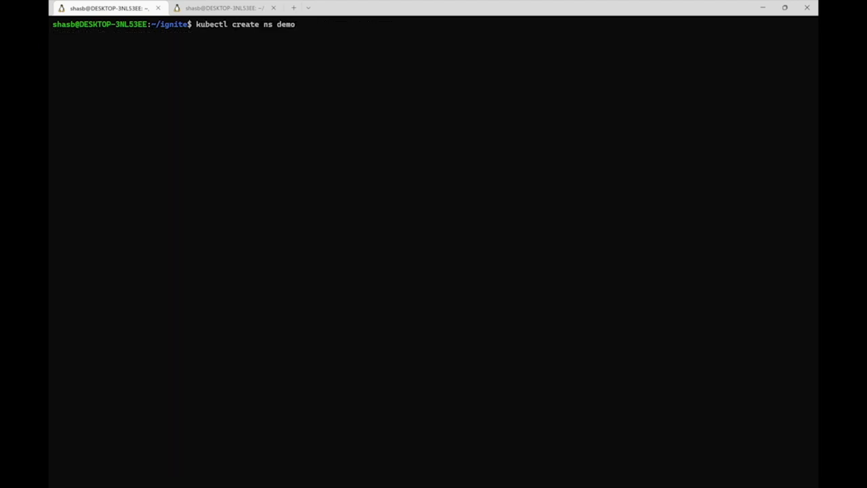
Create the demo namespace with kubectl and apply placement.yaml to place it on member-1-ignite and member-2-ignite
{"action": "key", "text": "Return"}
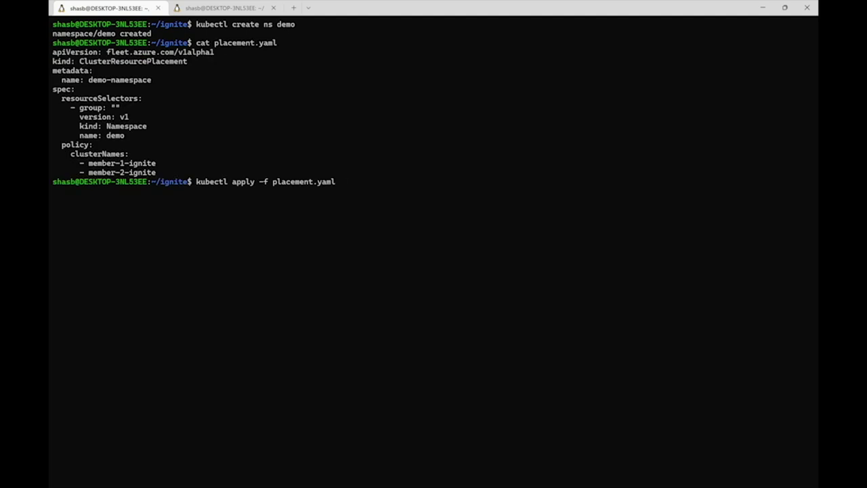
{"action": "key", "text": "Return"}
{"action": "key", "text": "Return"}
{"action": "key", "text": "Return"}
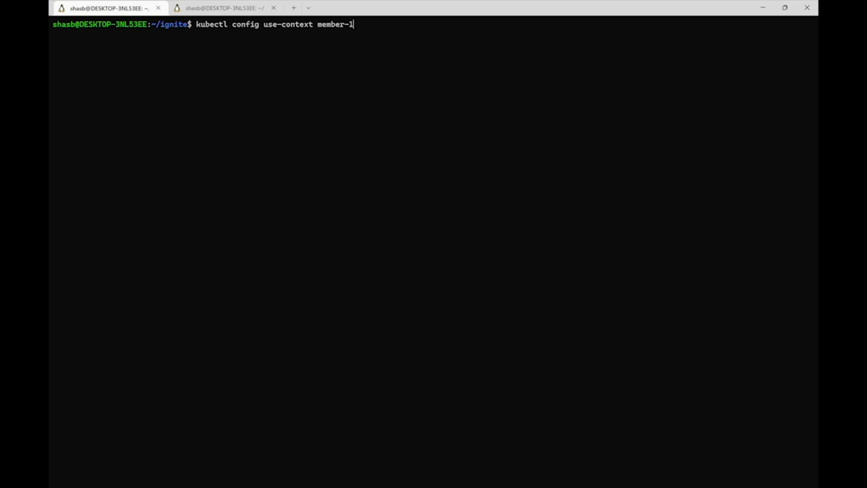
Switch the kubectl context to member-1 and list its namespaces
{"action": "key", "text": "Return"}
{"action": "type", "text": "kubectl get ns"}
{"action": "key", "text": "Return"}
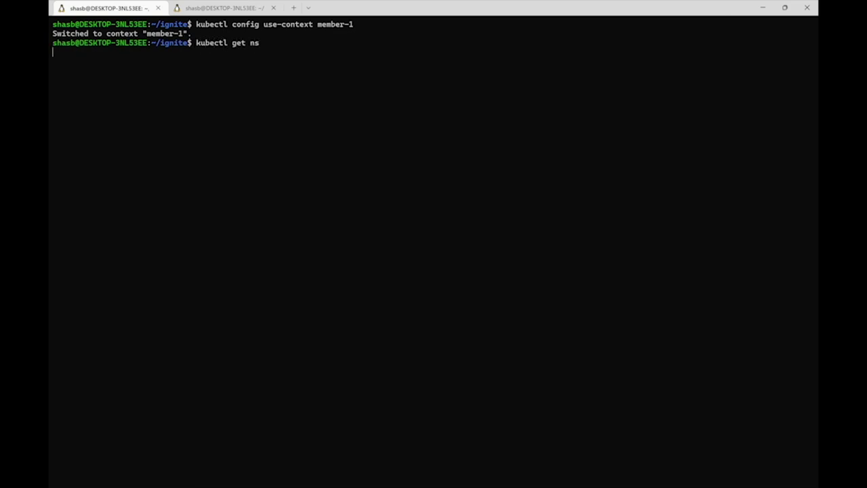
Switch the kubectl context to member-2 and list the namespaces on that cluster
{"action": "key", "text": "Up"}
{"action": "key", "text": "Up"}
{"action": "key", "text": "BackSpace"}
{"action": "type", "text": "2"}
{"action": "key", "text": "Return"}
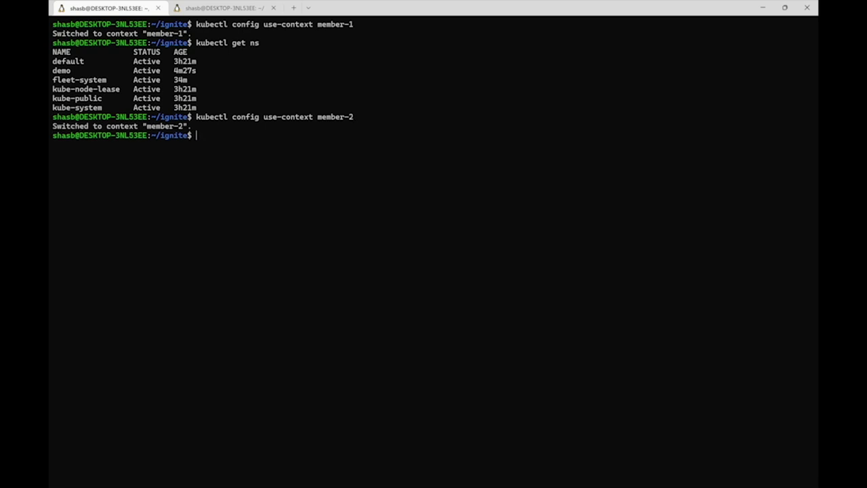
{"action": "key", "text": "Up"}
{"action": "key", "text": "Up"}
{"action": "key", "text": "Return"}
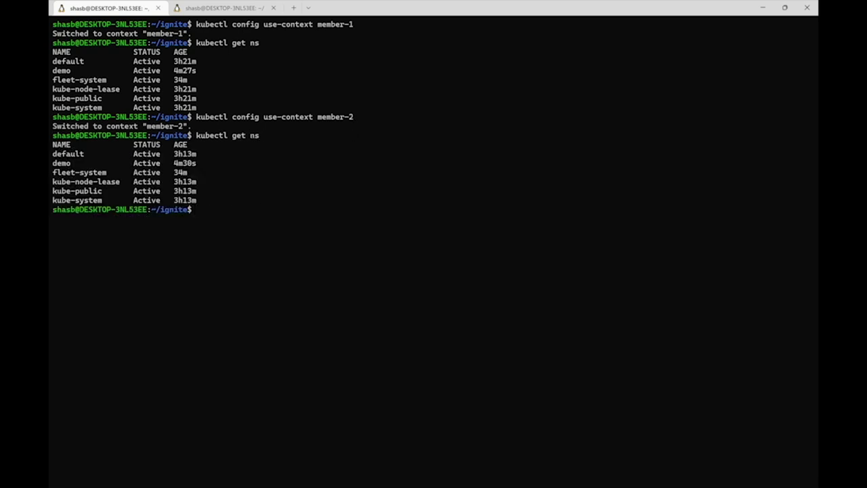
Switch the kubectl context to member-3 and list its namespaces for comparison with the other clusters
{"action": "key", "text": "Up"}
{"action": "key", "text": "Up"}
{"action": "key", "text": "Return"}
{"action": "key", "text": "Up"}
{"action": "key", "text": "Up"}
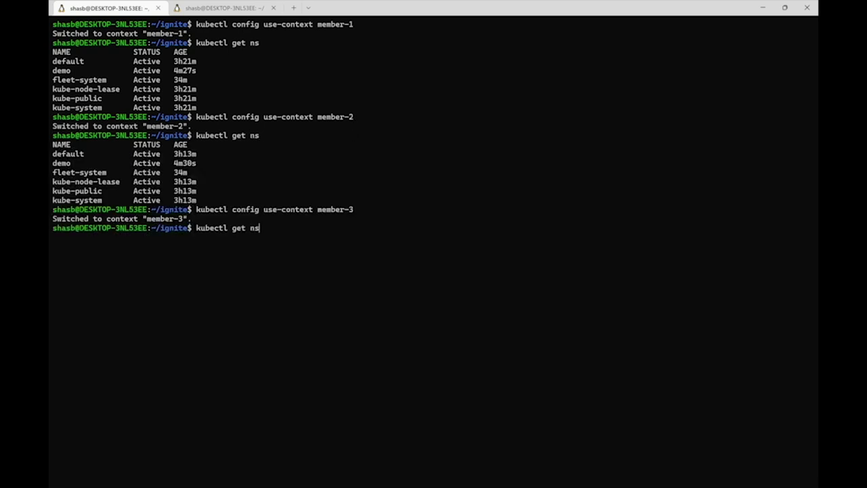
{"action": "key", "text": "Return"}
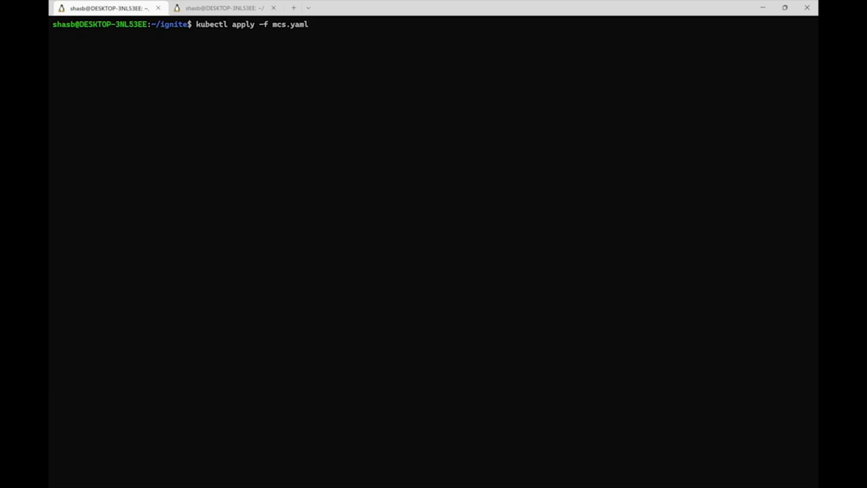
Apply mcs.yaml with kubectl and list the multi-cluster services (mcs) in the demo namespace
{"action": "key", "text": "Return"}
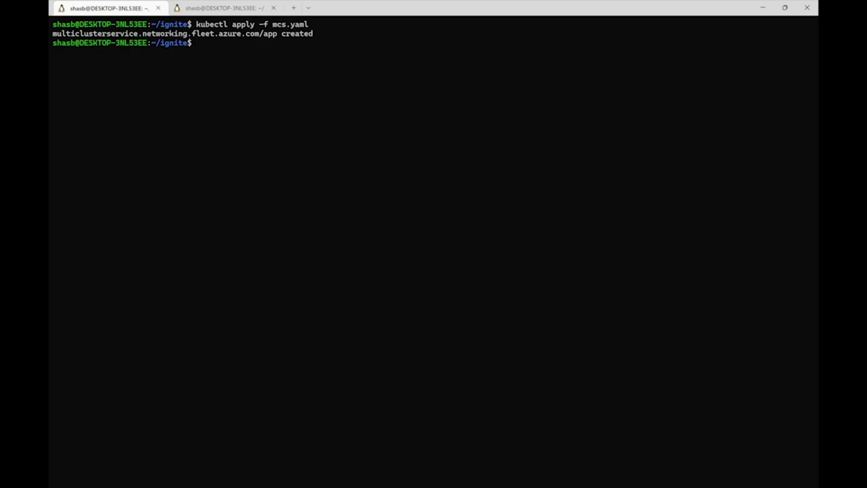
{"action": "type", "text": "kubectl get mcs -n demo"}
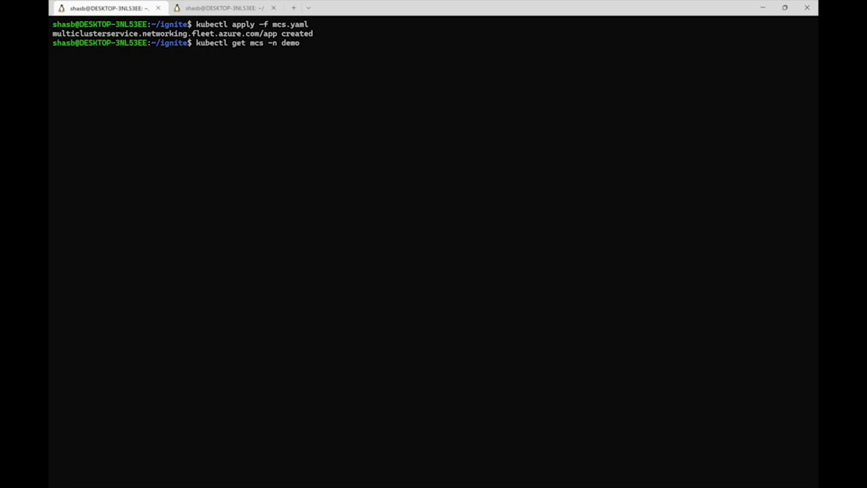
{"action": "key", "text": "Return"}
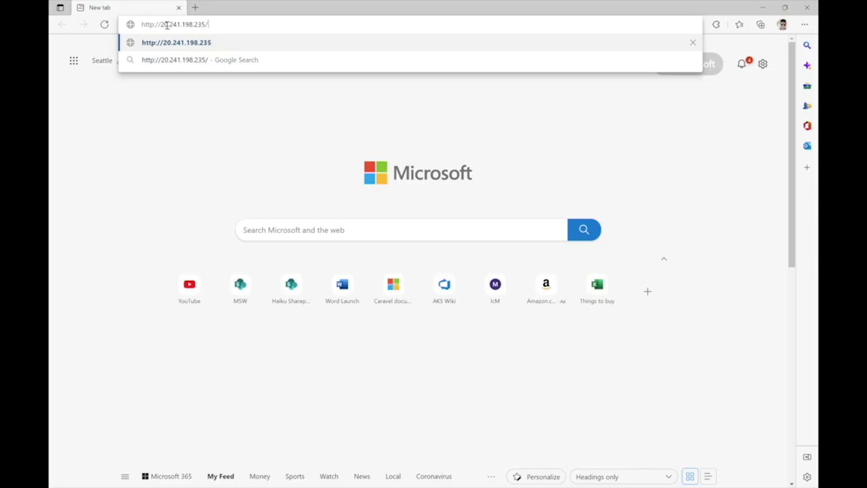
{"action": "key", "text": "Return"}
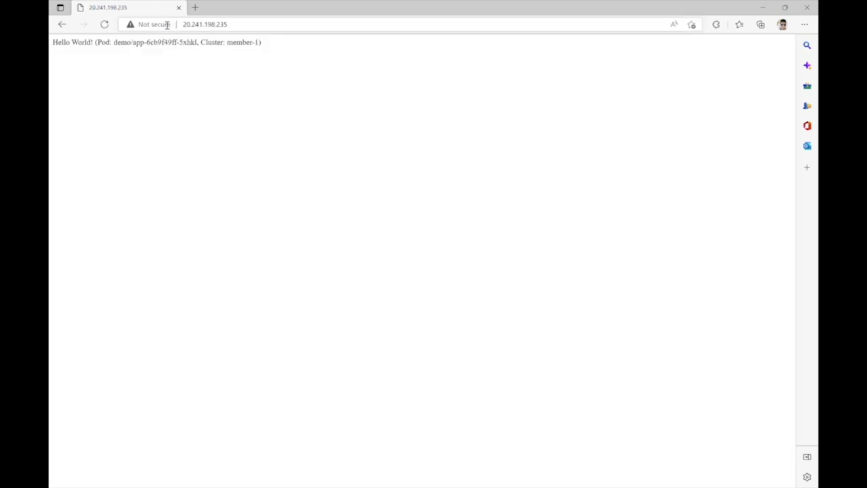
{"action": "key", "text": "F5"}
{"action": "key", "text": "F5"}
{"action": "key", "text": "F5"}
{"action": "key", "text": "F5"}
{"action": "key", "text": "F5"}
{"action": "key", "text": "F5"}
{"action": "key", "text": "F5"}
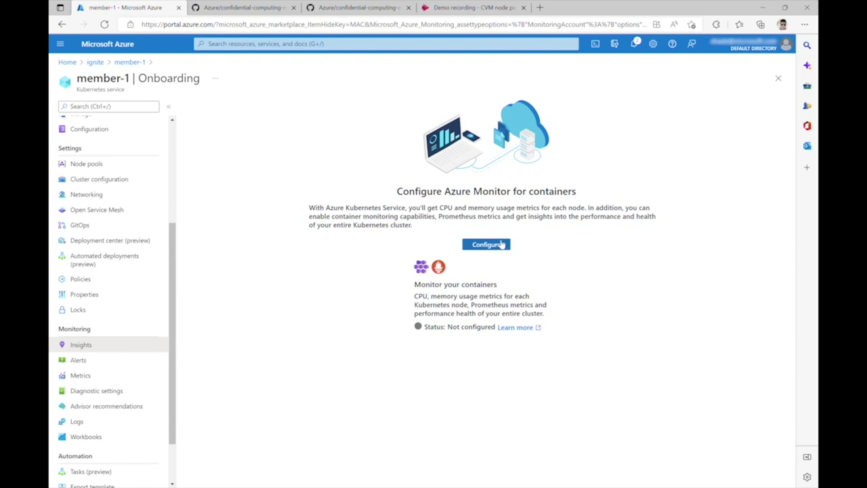
Configure Container Insights for member-1 with Prometheus metrics enabled, ignite as the Azure Monitor workspace, and an existing Grafana workspace
{"action": "left_click", "coordinate": [502, 246]}
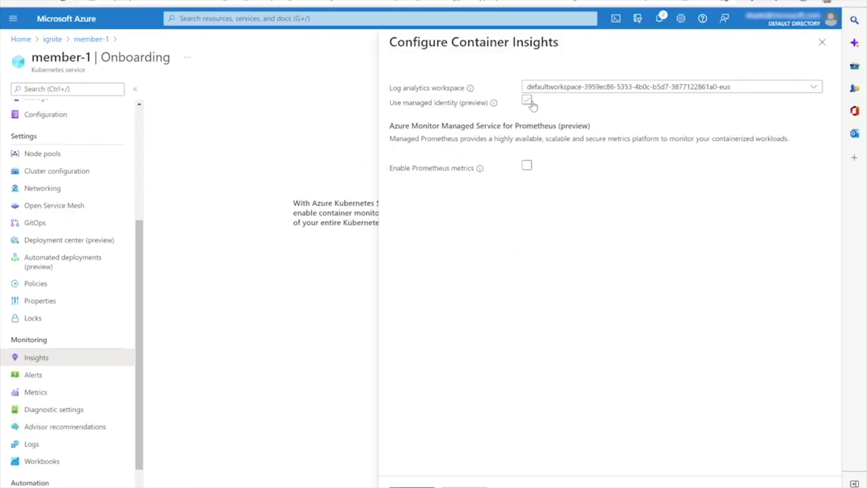
{"action": "left_click", "coordinate": [527, 167]}
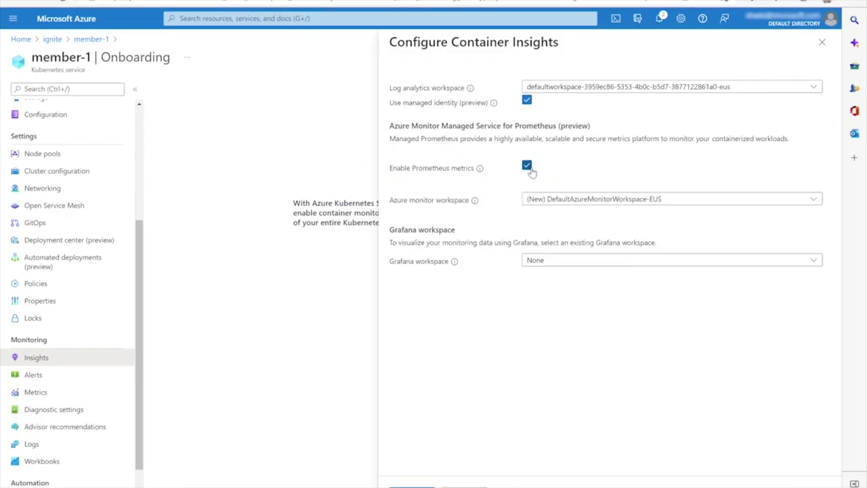
{"action": "left_click", "coordinate": [813, 198]}
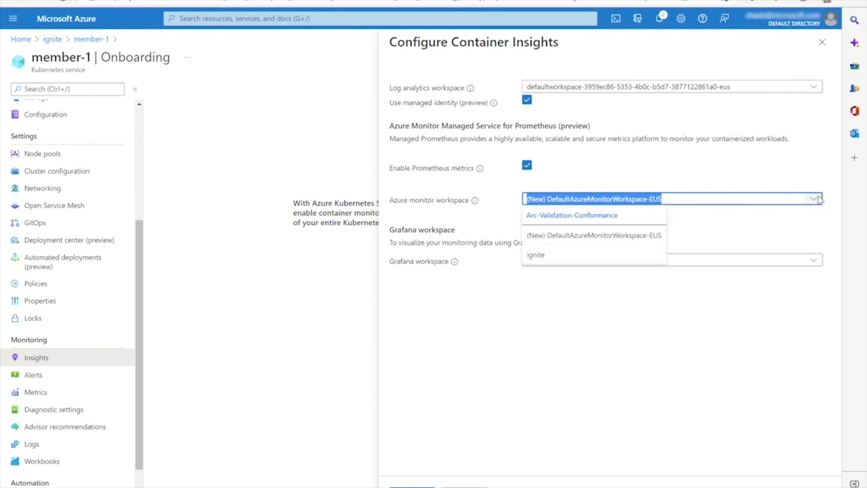
{"action": "left_click", "coordinate": [652, 256]}
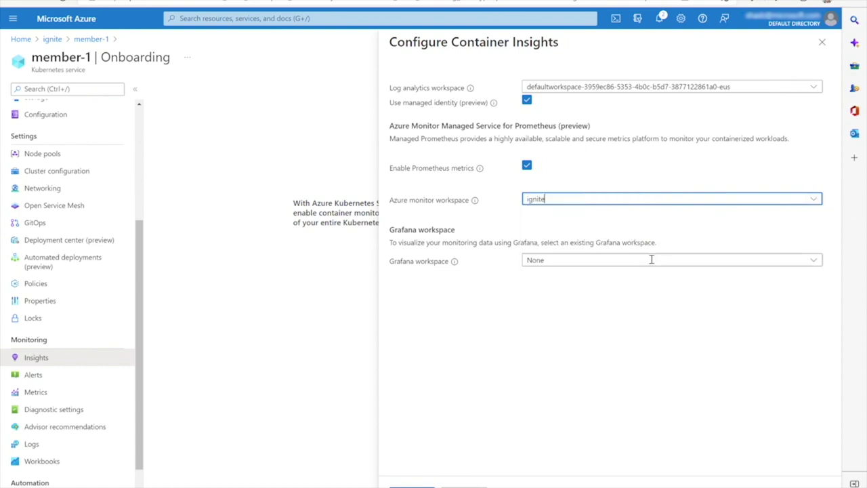
{"action": "left_click", "coordinate": [813, 261]}
{"action": "left_click", "coordinate": [602, 320]}
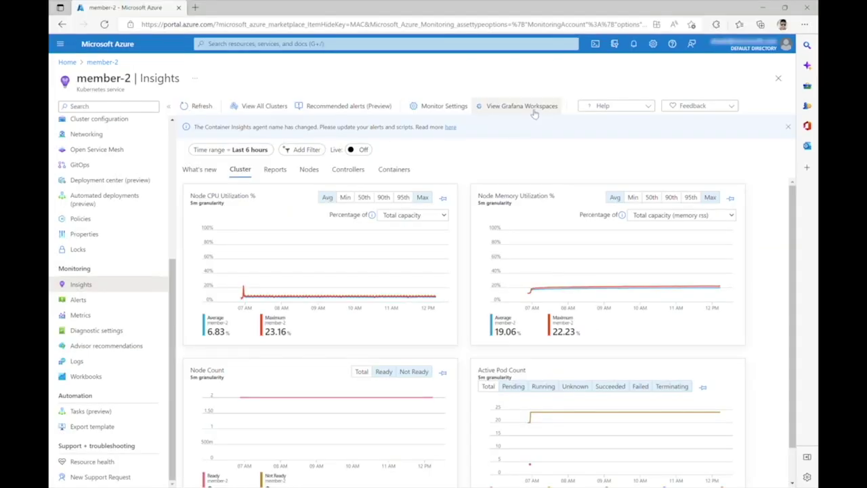
From member-2's Insights, open the linked Grafana workspace and its Managed Prometheus dashboard Kubernetes / Compute Resources / Cluster
{"action": "left_click", "coordinate": [534, 110]}
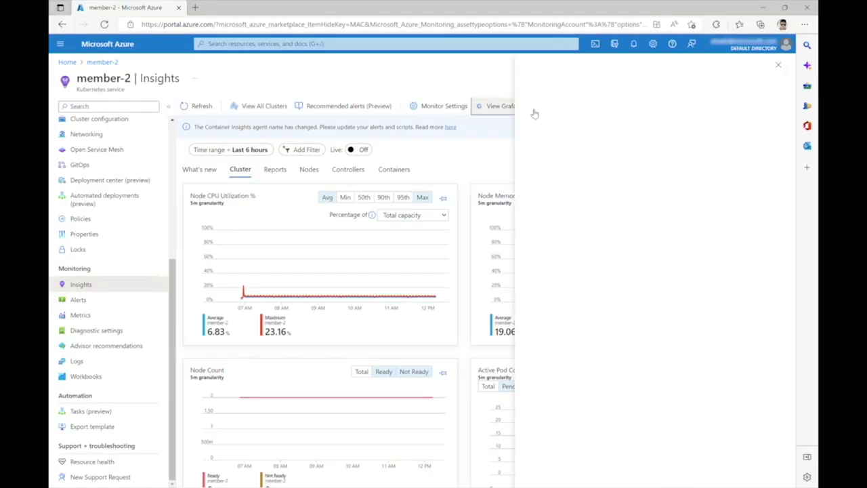
{"action": "left_click", "coordinate": [735, 137]}
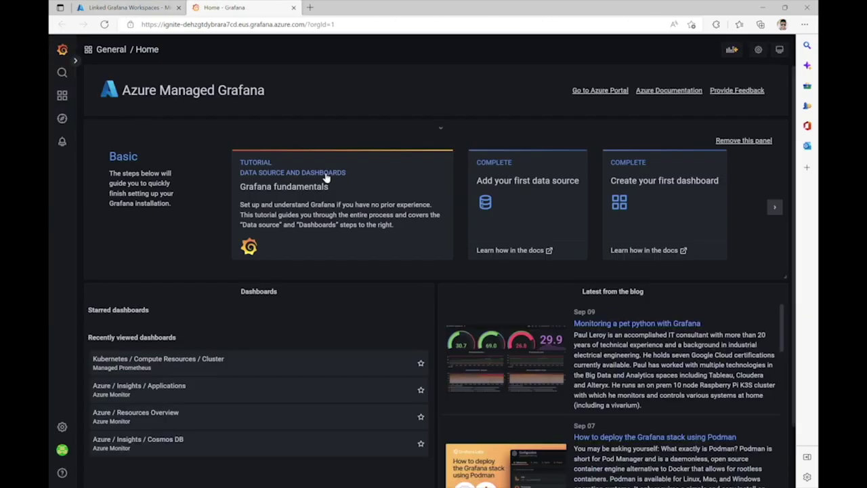
{"action": "left_click", "coordinate": [100, 113]}
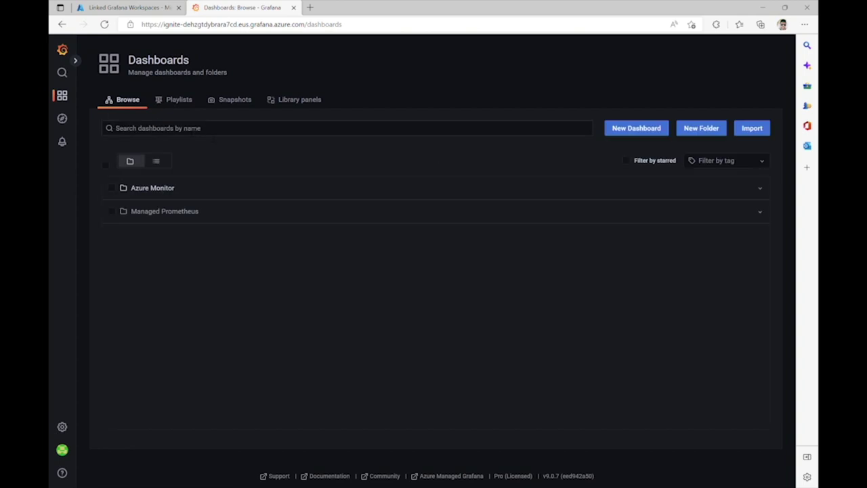
{"action": "left_click", "coordinate": [181, 211]}
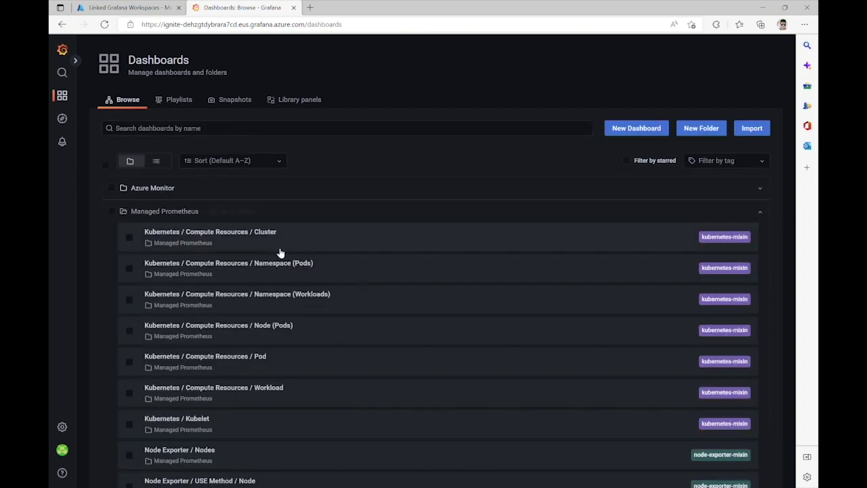
{"action": "scroll", "coordinate": [278, 250], "scroll_direction": "down", "scroll_amount": 2}
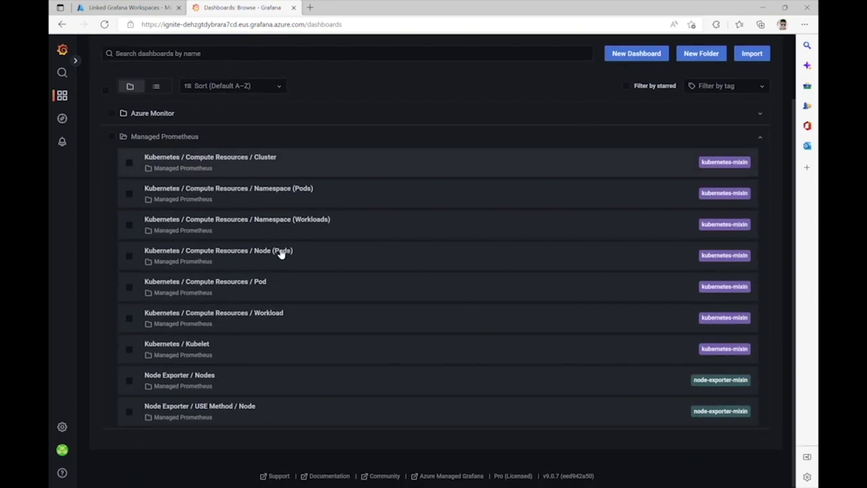
{"action": "left_click", "coordinate": [284, 162]}
View the dashboard's metrics for the member-2 cluster and for member-3
{"action": "left_click", "coordinate": [300, 75]}
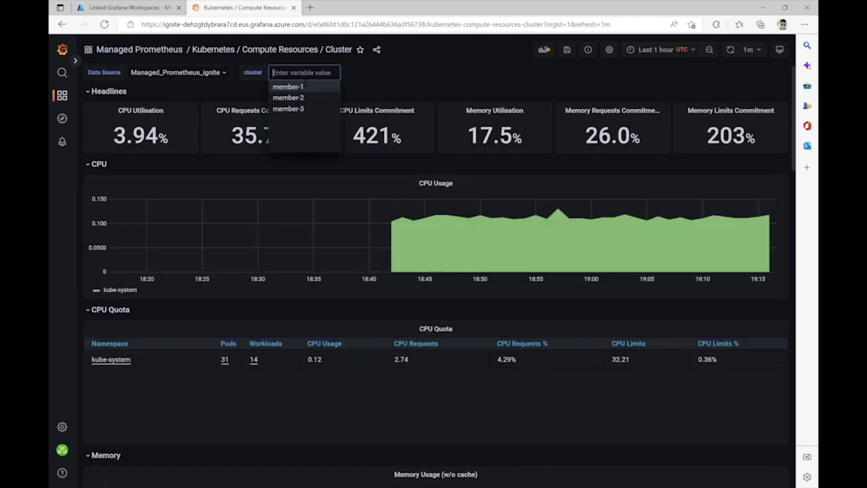
{"action": "left_click", "coordinate": [296, 100]}
{"action": "left_click", "coordinate": [298, 76]}
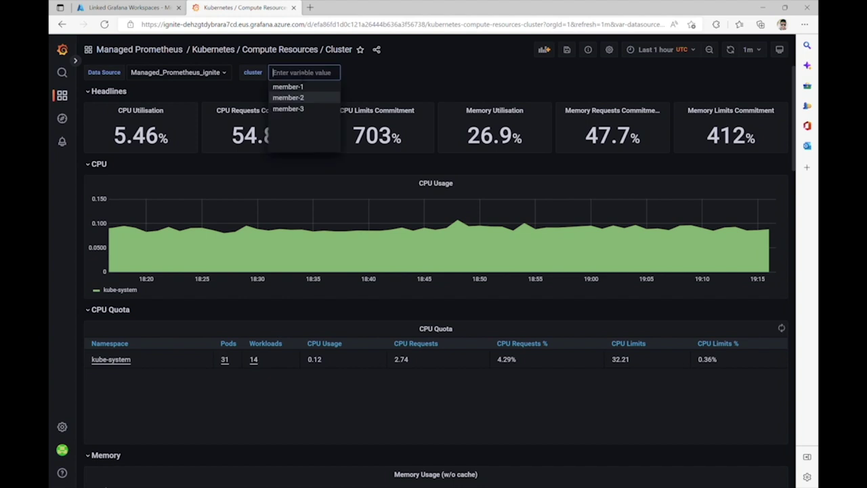
{"action": "left_click", "coordinate": [291, 108]}
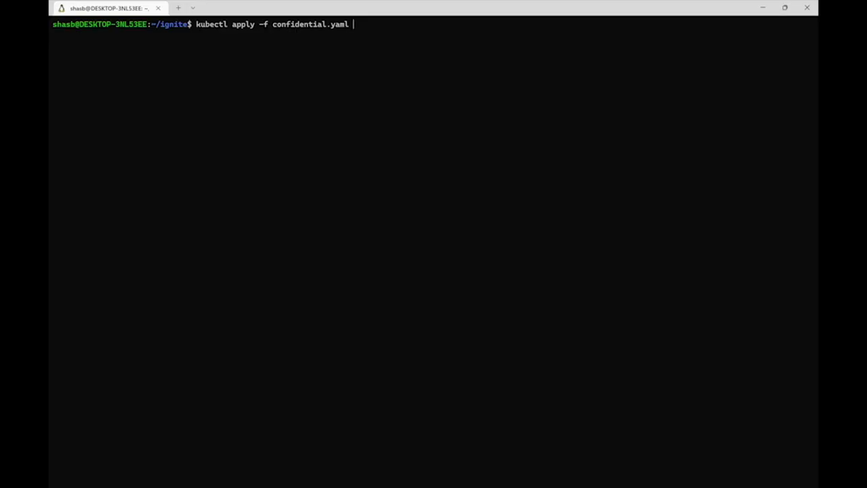
In the terminal, apply confidential.yaml and run /AttestationClient in member-1's attestation-7d45dbb876-dxd24 pod in the demo namespace
{"action": "key", "text": "Return"}
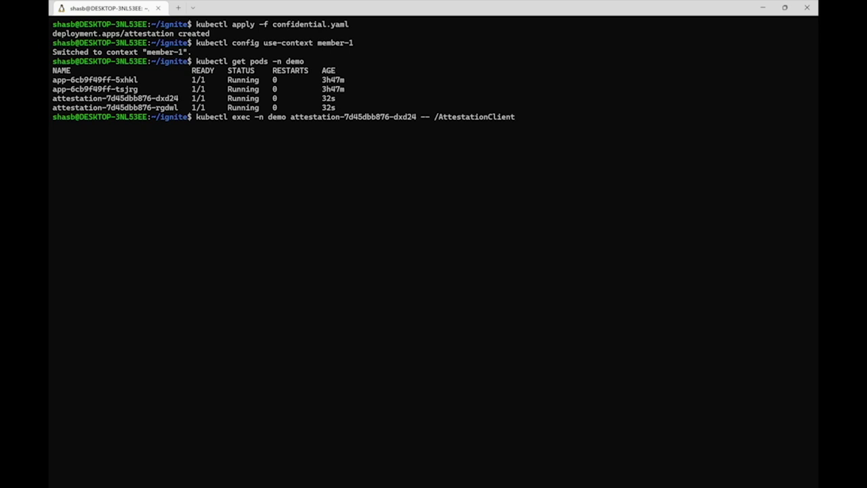
{"action": "key", "text": "Return"}
{"action": "key", "text": "Return"}
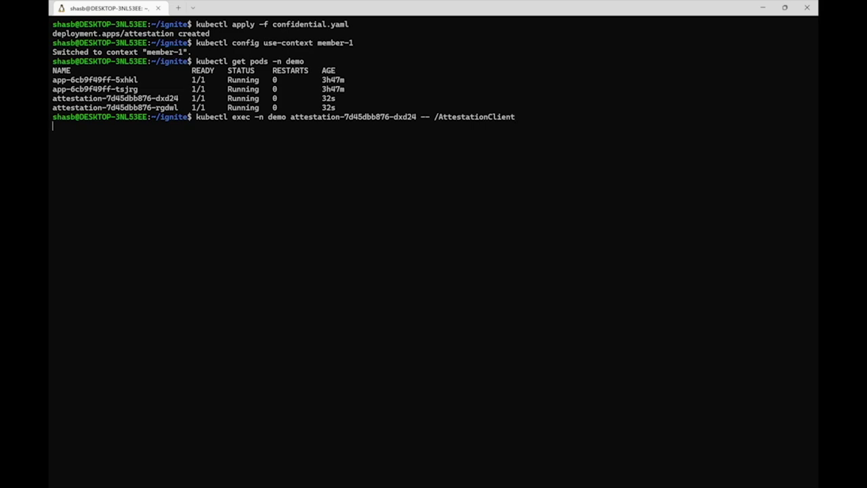
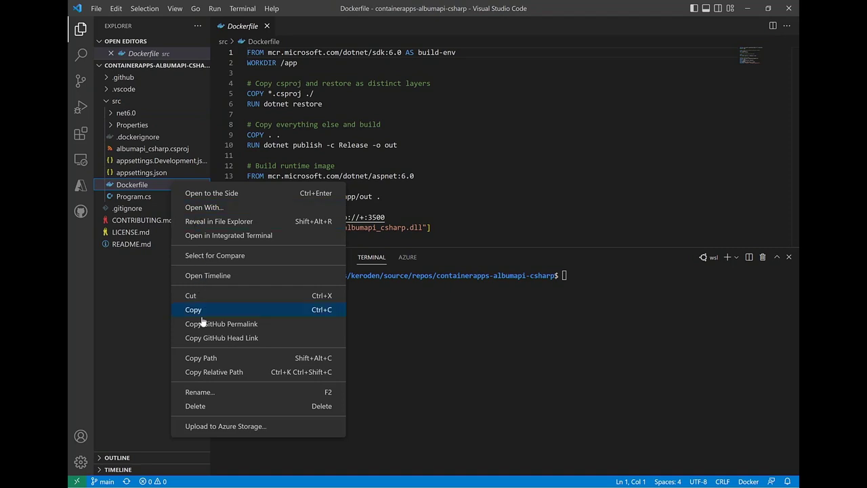
In Visual Studio Code, delete the Dockerfile from the src folder to the Recycle Bin
{"action": "left_click", "coordinate": [199, 406]}
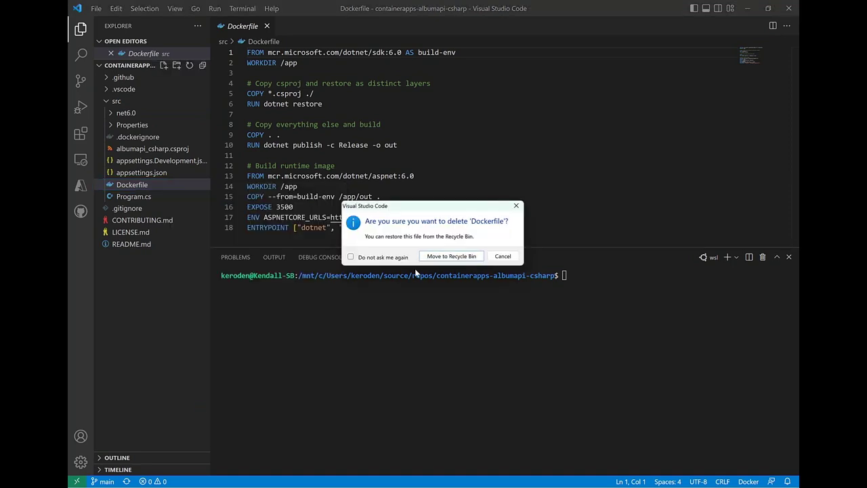
{"action": "left_click", "coordinate": [451, 256]}
Deploy the source in ./src by running az containerapp up for album-api in resource group album-solution, location centralus
{"action": "left_click", "coordinate": [601, 341]}
{"action": "type", "text": "az "}
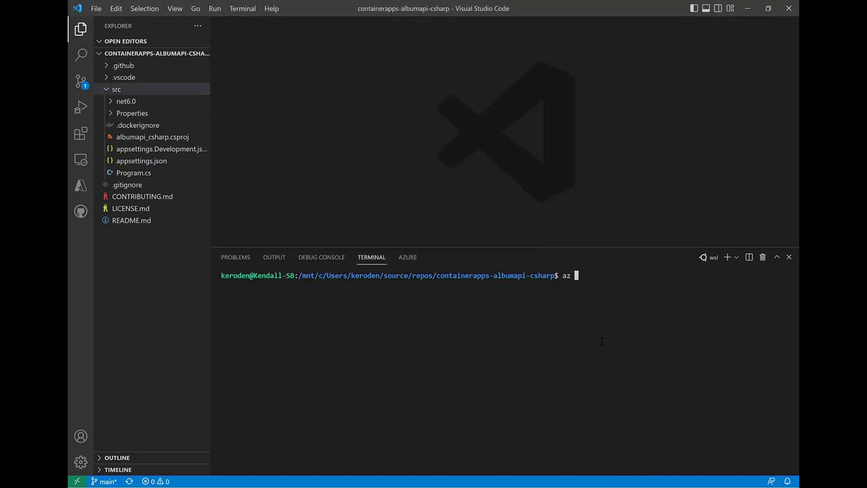
{"action": "type", "text": "containerapp up -n album-api "}
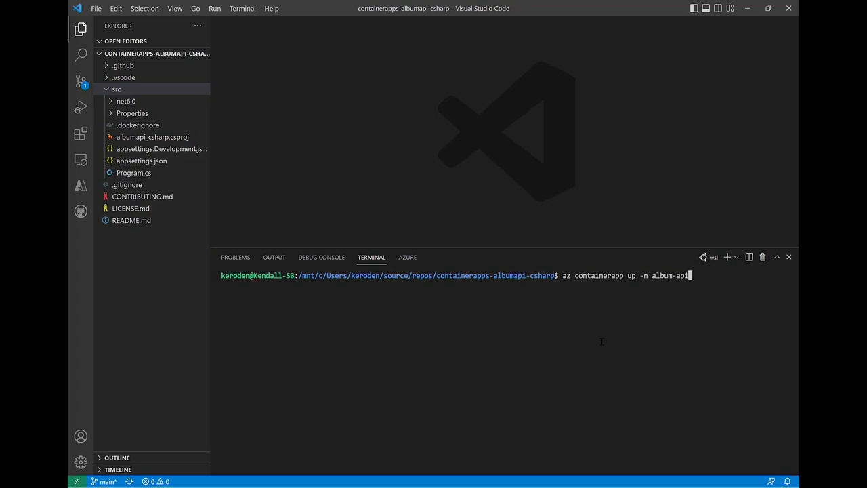
{"action": "type", "text": "-g album-solution -l centralus "}
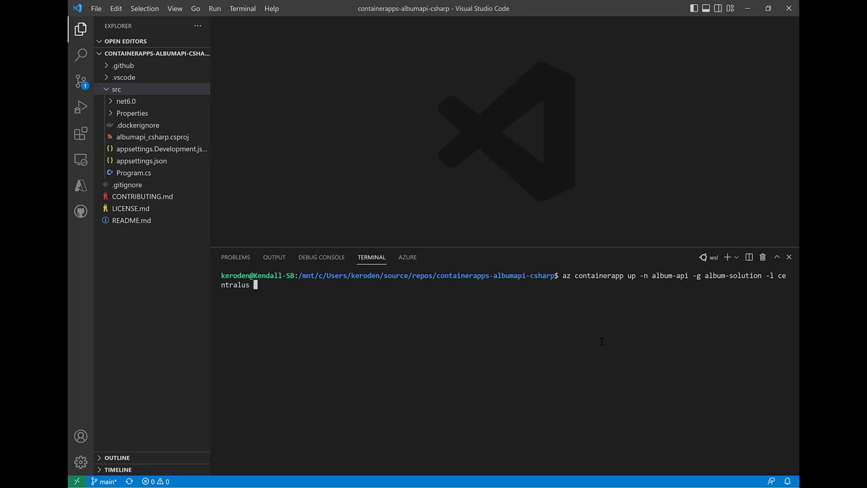
{"action": "type", "text": "--sor"}
{"action": "key", "text": "BackSpace"}
{"action": "type", "text": "urce ./src"}
{"action": "key", "text": "Return"}
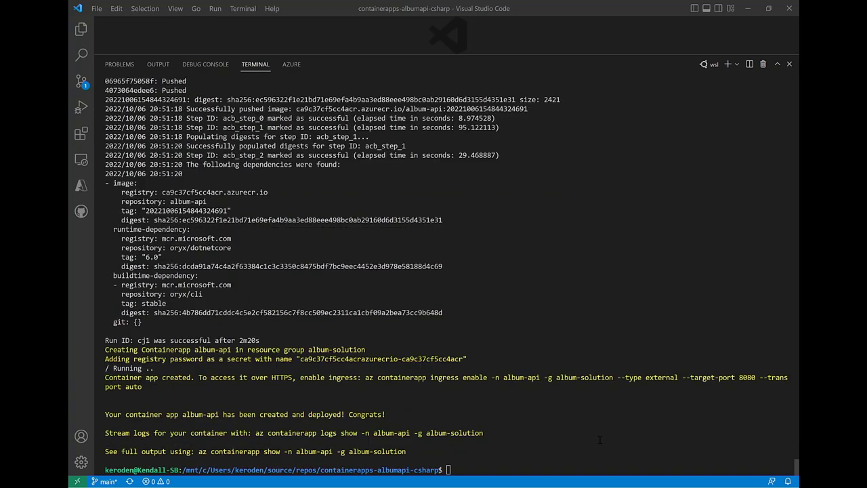
Show the container logs by running the suggested command az containerapp logs show -n album-api -g album-solution
{"action": "left_click", "coordinate": [391, 464]}
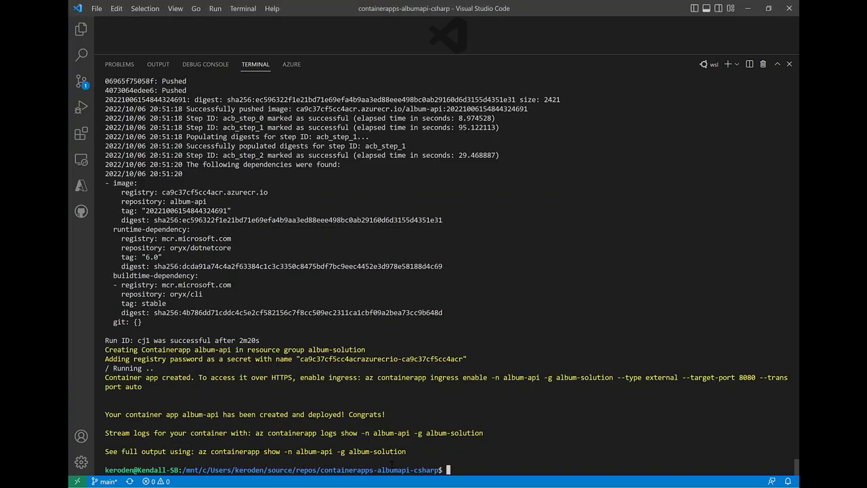
{"action": "left_click_drag", "start_coordinate": [258, 434], "coordinate": [480, 447]}
{"action": "right_click", "coordinate": [478, 453]}
{"action": "right_click", "coordinate": [478, 452]}
{"action": "key", "text": "Return"}
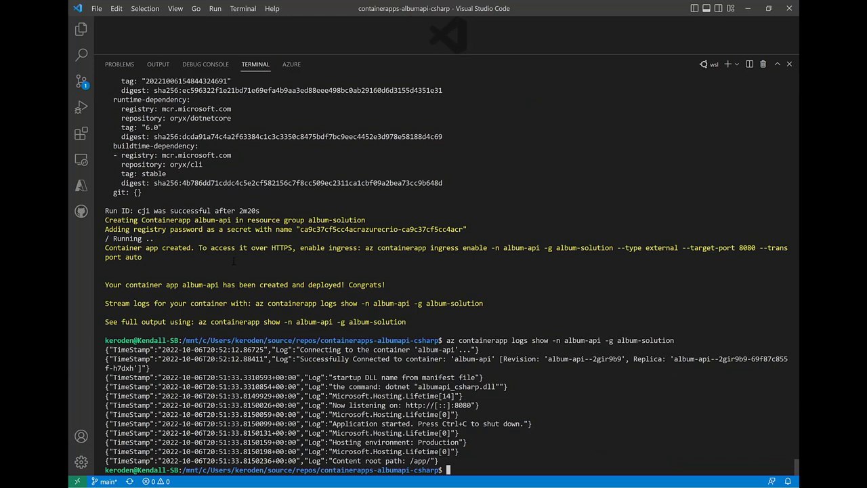
Clear the terminal, run the suggested az containerapp ingress enable command for album-api with external type, target port 8080 and auto transport, and open the app's URL
{"action": "left_click_drag", "start_coordinate": [105, 248], "coordinate": [146, 258]}
{"action": "right_click", "coordinate": [146, 258]}
{"action": "type", "text": "clear"}
{"action": "key", "text": "Return"}
{"action": "right_click", "coordinate": [519, 385]}
{"action": "key", "text": "Return"}
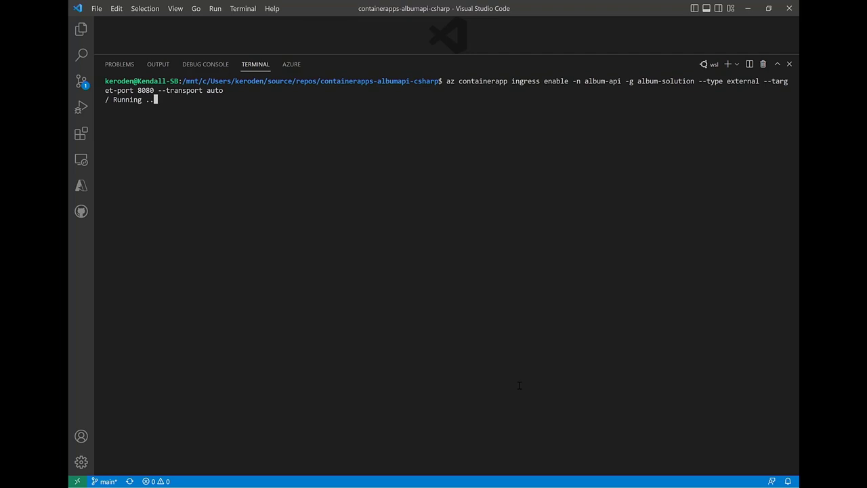
{"action": "left_click", "coordinate": [390, 110], "text": "ctrl"}
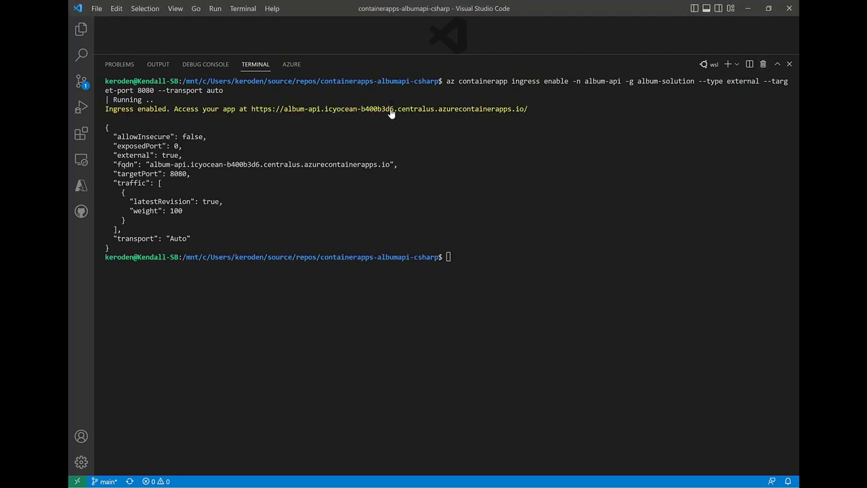
In the Azure portal, review dapralbums-dev's resource diagram and deployments, and examine the inputs of the main--local-redis deployment
{"action": "left_click", "coordinate": [372, 257]}
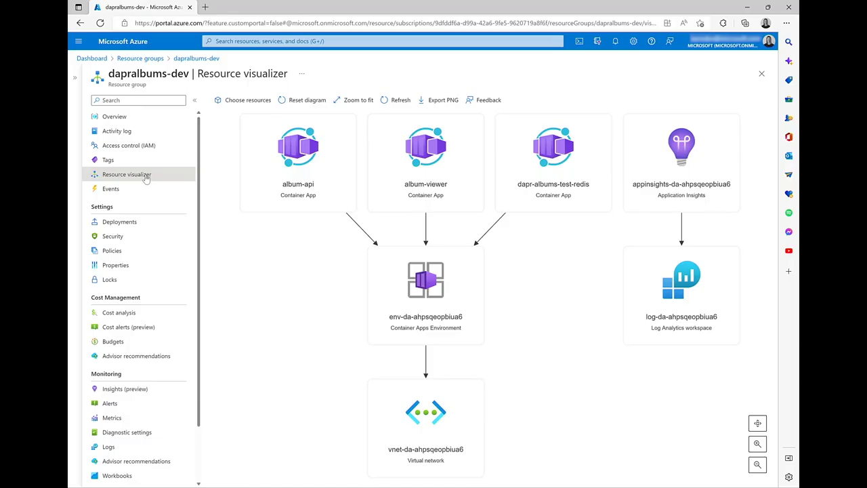
{"action": "mouse_move", "coordinate": [334, 182]}
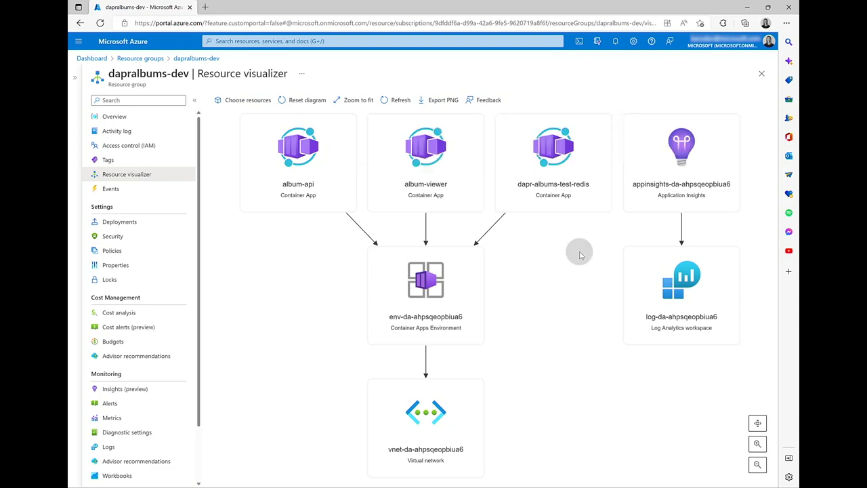
{"action": "left_click", "coordinate": [176, 223]}
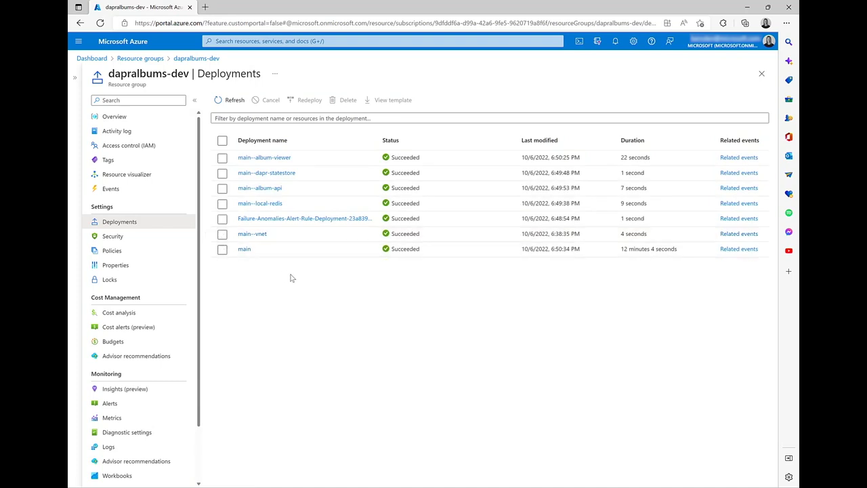
{"action": "left_click", "coordinate": [261, 203]}
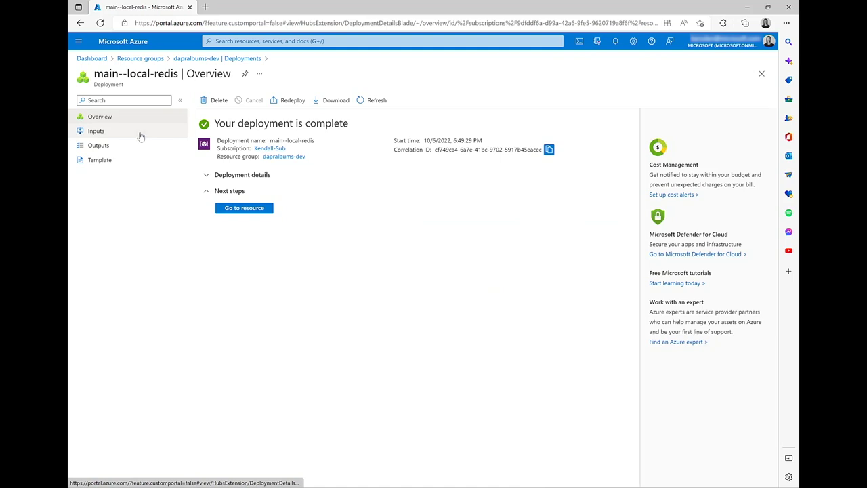
{"action": "left_click", "coordinate": [140, 134]}
{"action": "scroll", "coordinate": [320, 183], "scroll_direction": "down", "scroll_amount": 2}
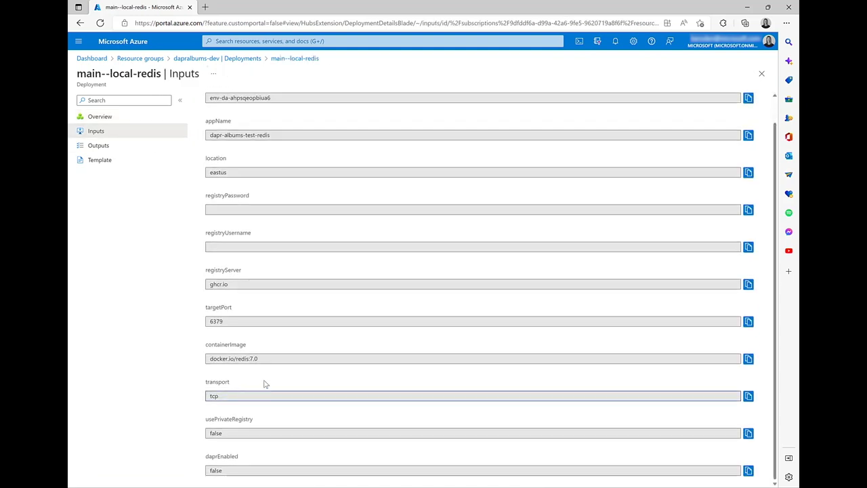
{"action": "scroll", "coordinate": [264, 382], "scroll_direction": "up", "scroll_amount": 2}
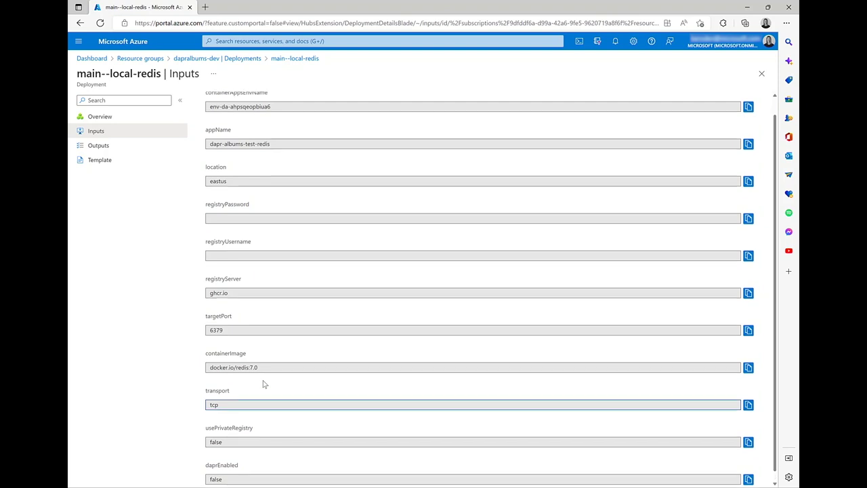
Return to the dapralbums-dev deployments and view the inputs of the main--dapr-statestore deployment
{"action": "left_click", "coordinate": [203, 60]}
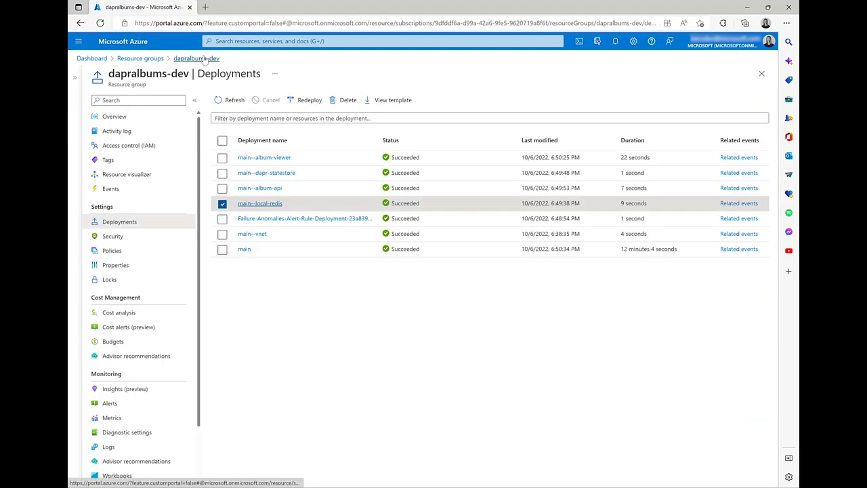
{"action": "left_click", "coordinate": [264, 177]}
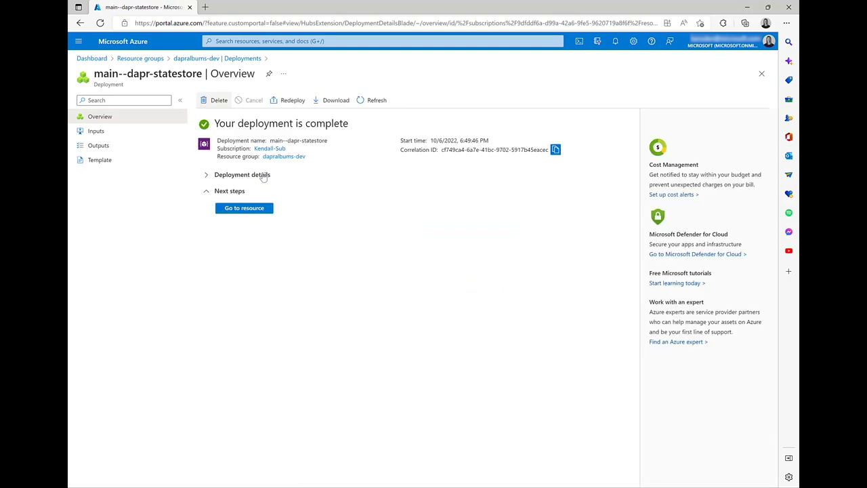
{"action": "left_click", "coordinate": [147, 133]}
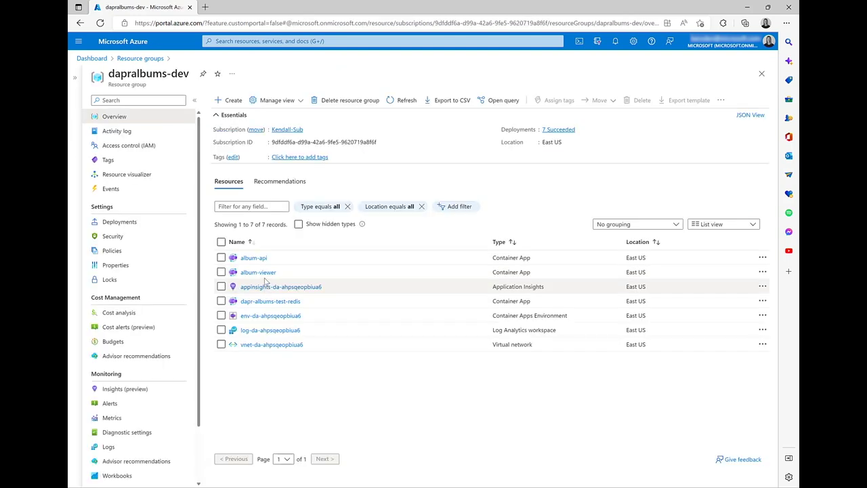
Open the album-viewer container app's site from dapralbums-dev and check album-api's log stream for the albums retrieved from the state store
{"action": "left_click", "coordinate": [264, 273]}
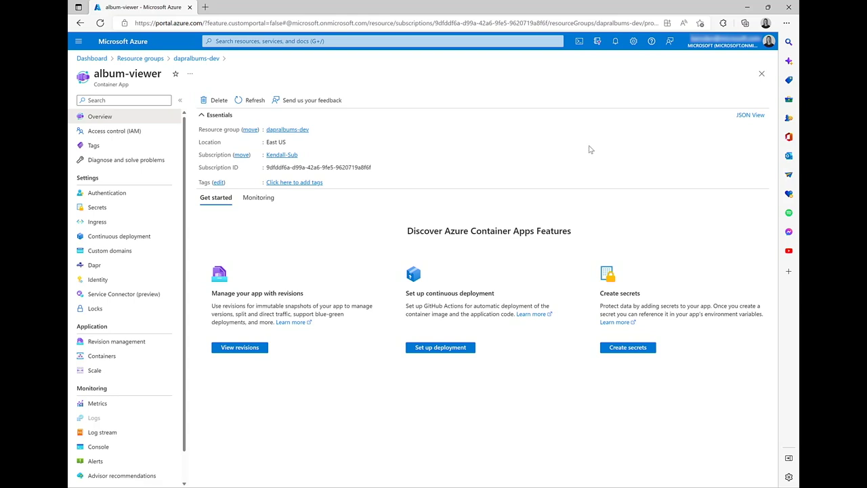
{"action": "left_click", "coordinate": [594, 129]}
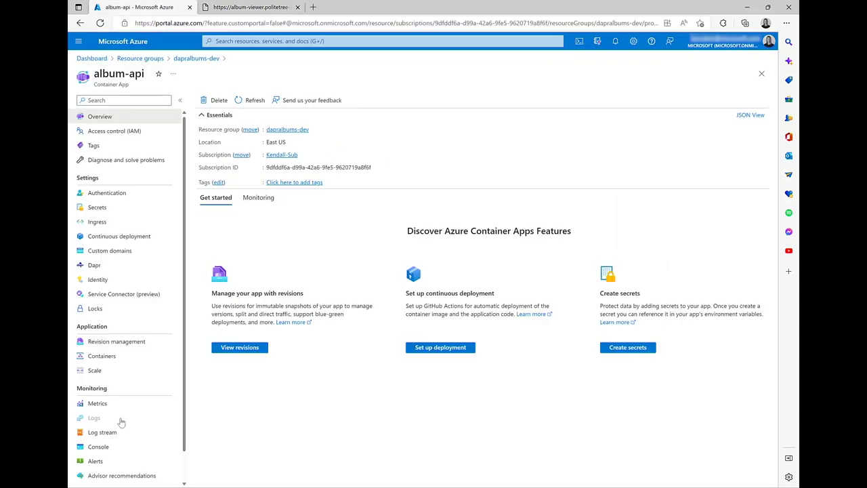
{"action": "left_click", "coordinate": [124, 432]}
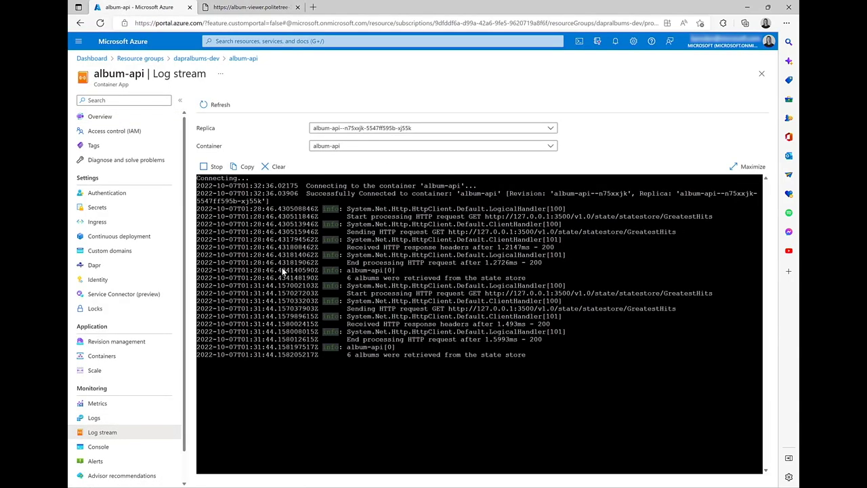
{"action": "left_click_drag", "start_coordinate": [344, 354], "coordinate": [529, 354]}
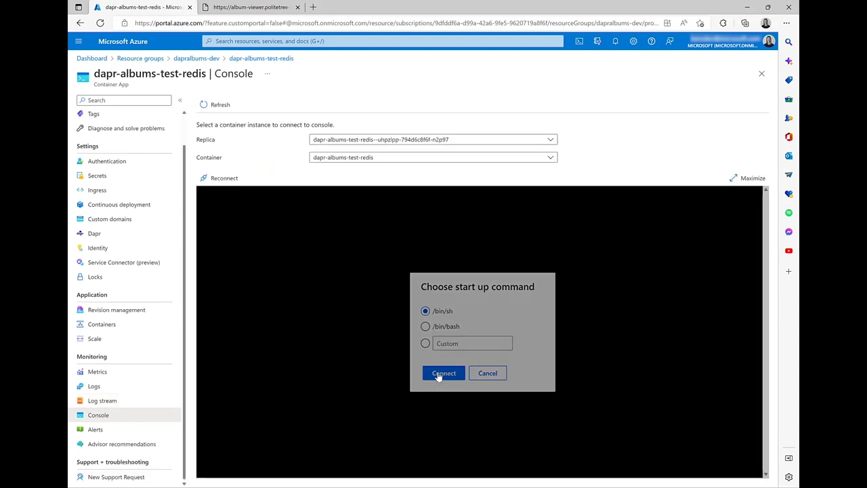
Connect to the dapr-albums-test-redis console with /bin/sh, run redis-cli -h dapr-albums-test-redis -p 6379, and list the stored keys with KEYS *
{"action": "left_click", "coordinate": [441, 371]}
{"action": "type", "text": "redis-cli -"}
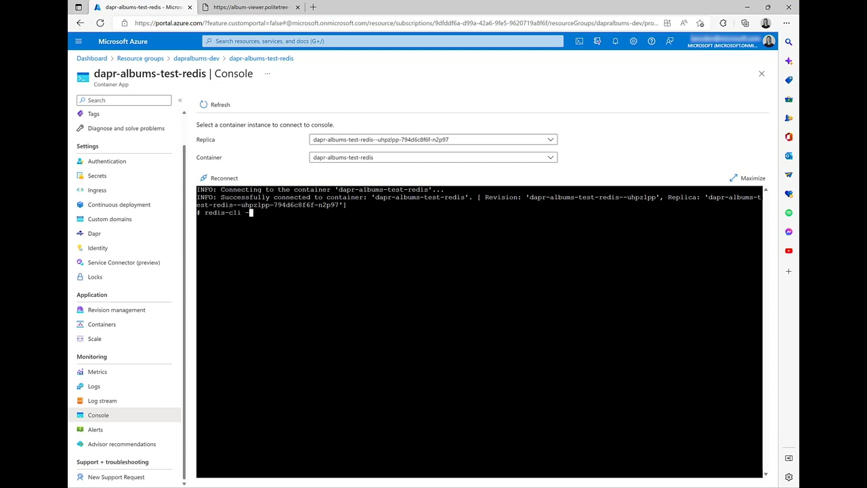
{"action": "type", "text": "h dapr-albums-test-redis -p "}
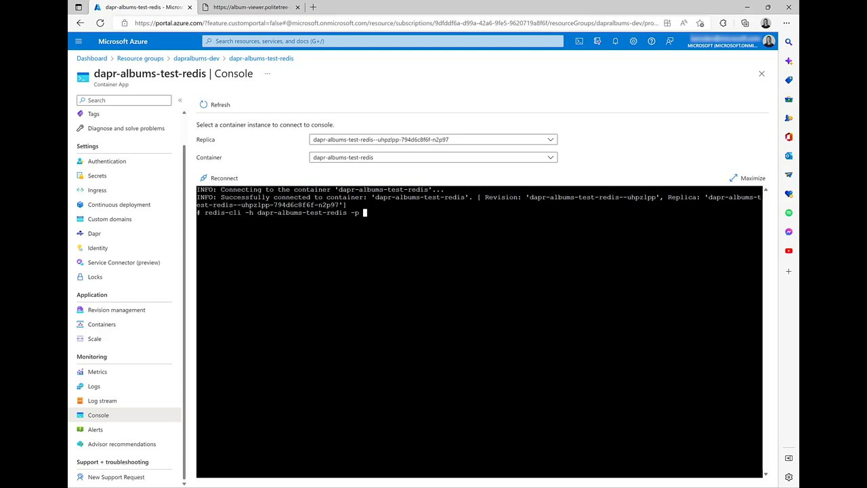
{"action": "type", "text": "6379"}
{"action": "key", "text": "Return"}
{"action": "type", "text": "KEYS *"}
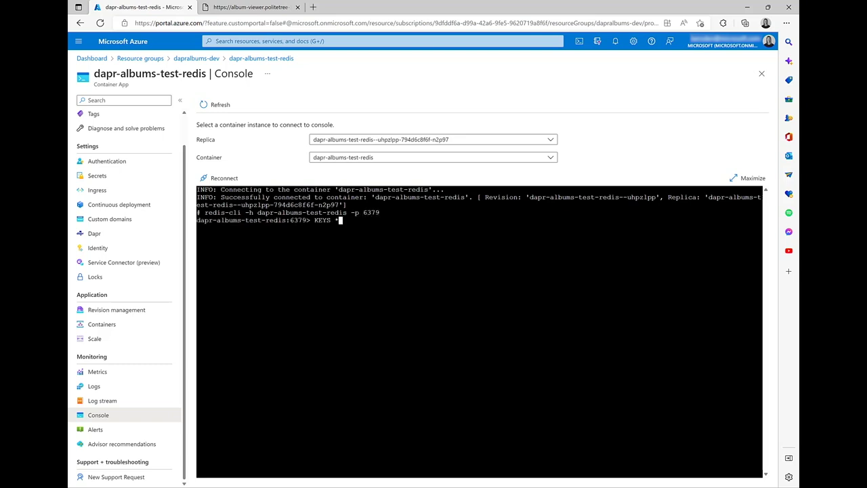
{"action": "key", "text": "Return"}
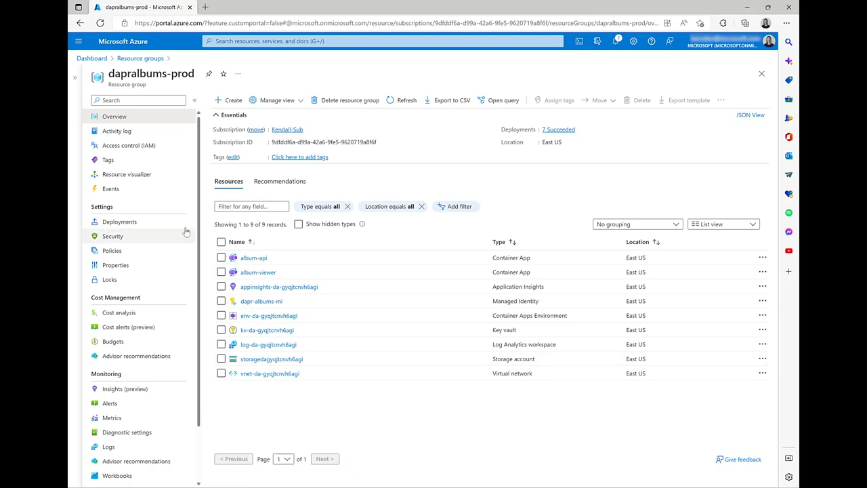
Review dapralbums-prod's resource diagram and deployments, and view the inputs of the main--dapr-secretstore deployment
{"action": "left_click", "coordinate": [127, 175]}
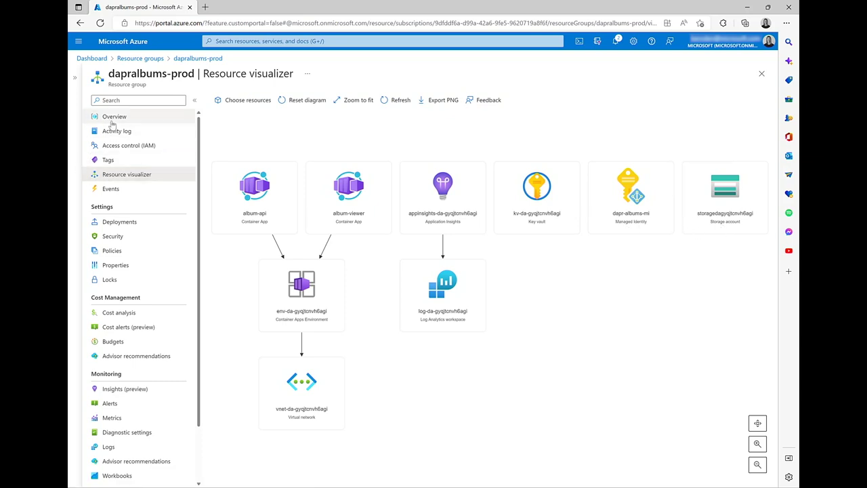
{"action": "left_click", "coordinate": [120, 222]}
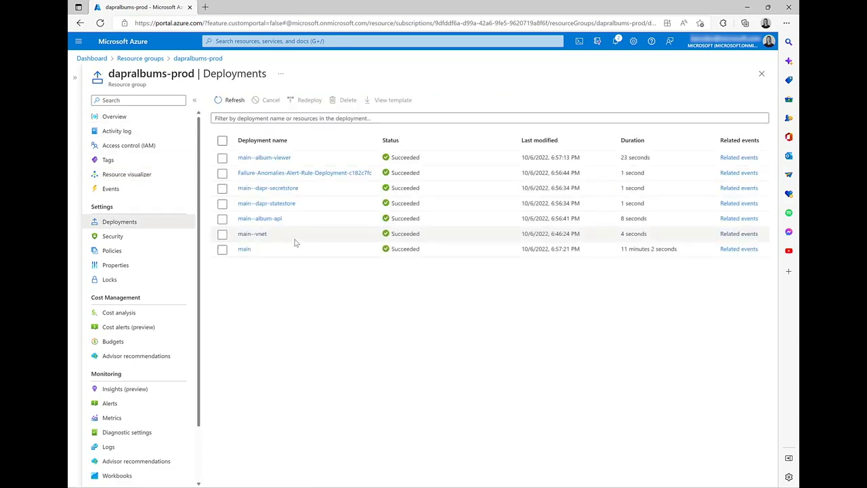
{"action": "left_click", "coordinate": [267, 188]}
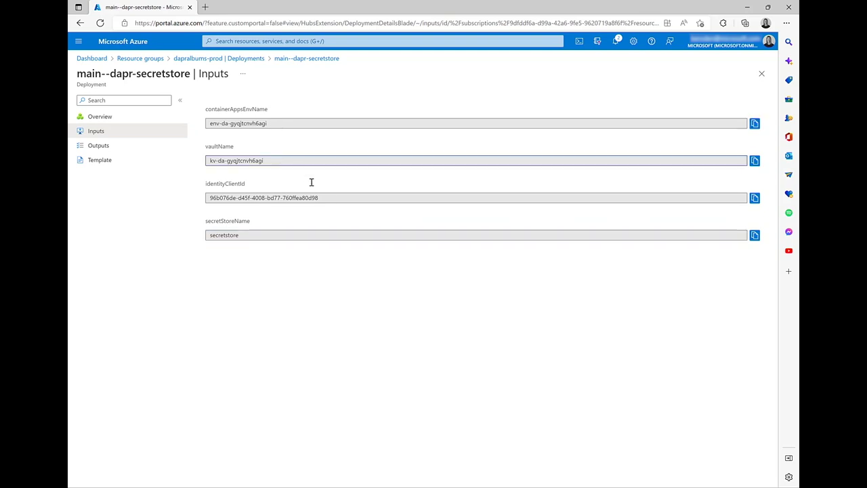
Go back to the dapralbums-prod deployments and view the inputs of the main--dapr-statestore deployment
{"action": "key", "text": "alt+Left"}
{"action": "left_click", "coordinate": [257, 201]}
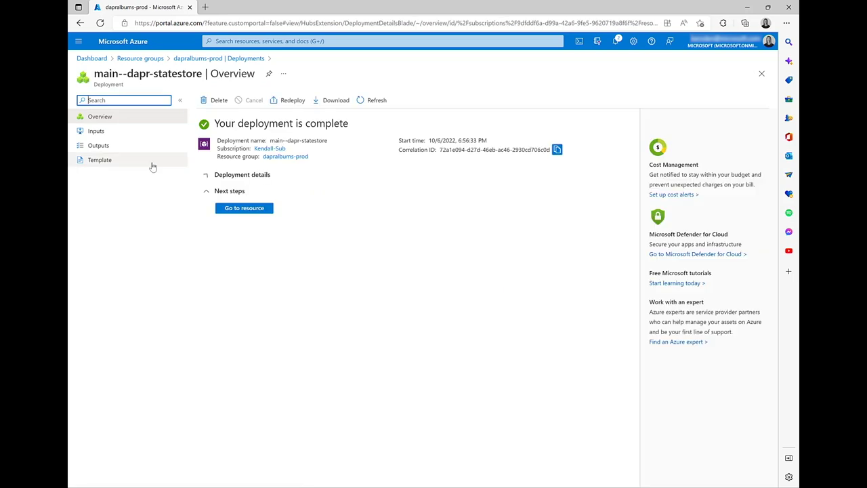
{"action": "left_click", "coordinate": [115, 135]}
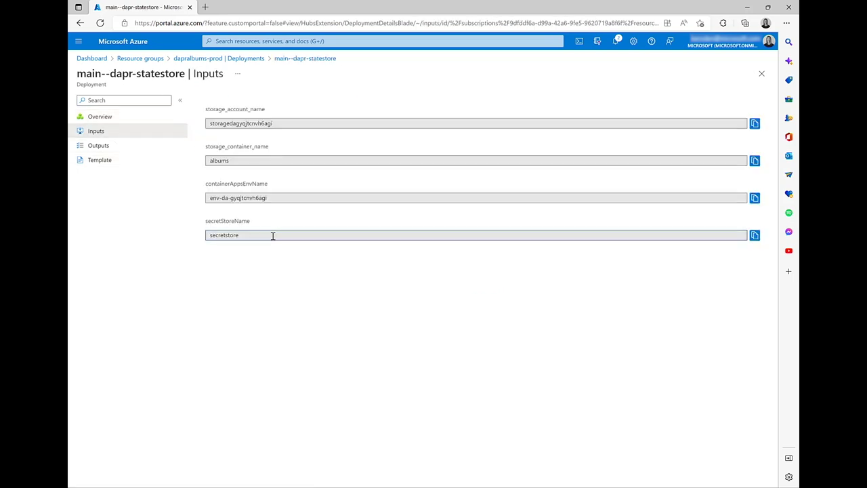
Open the kv-da-gyqjtcnvh6agi key vault in dapralbums-prod and inspect its secrets and access policies
{"action": "key", "text": "alt+Left"}
{"action": "left_click", "coordinate": [295, 333]}
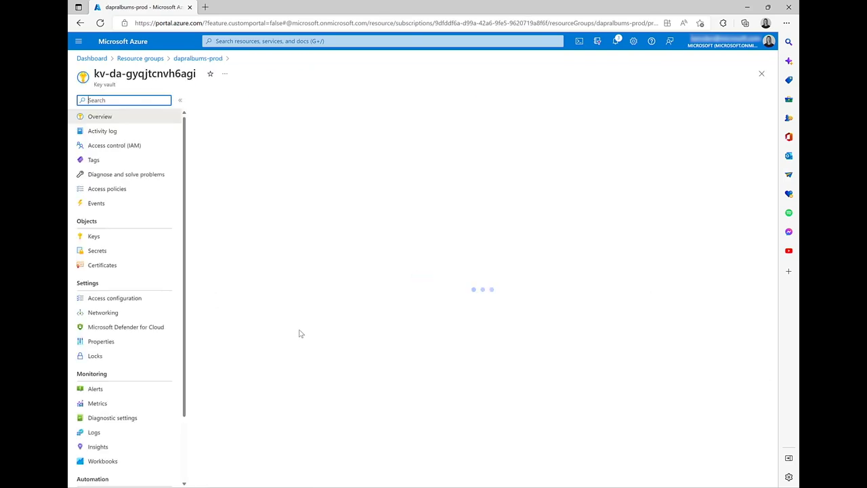
{"action": "left_click", "coordinate": [97, 251]}
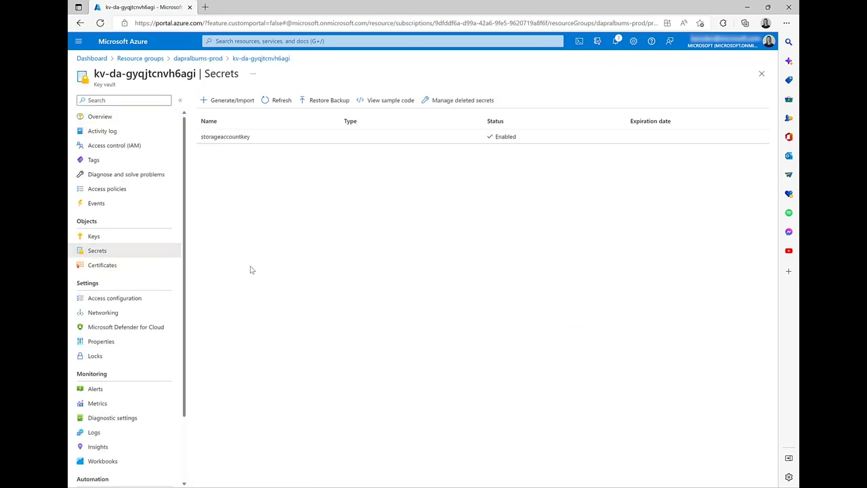
{"action": "left_click", "coordinate": [107, 188]}
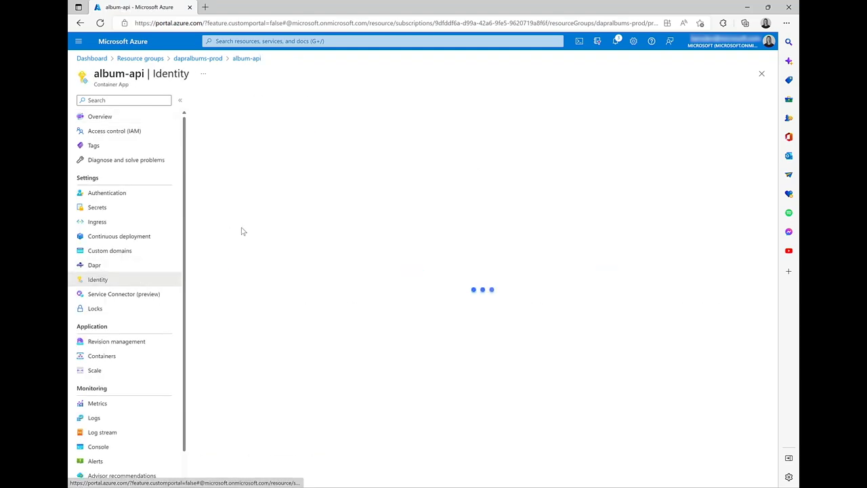
View the user-assigned identities of the production album-api container app and its log stream
{"action": "left_click", "coordinate": [277, 105]}
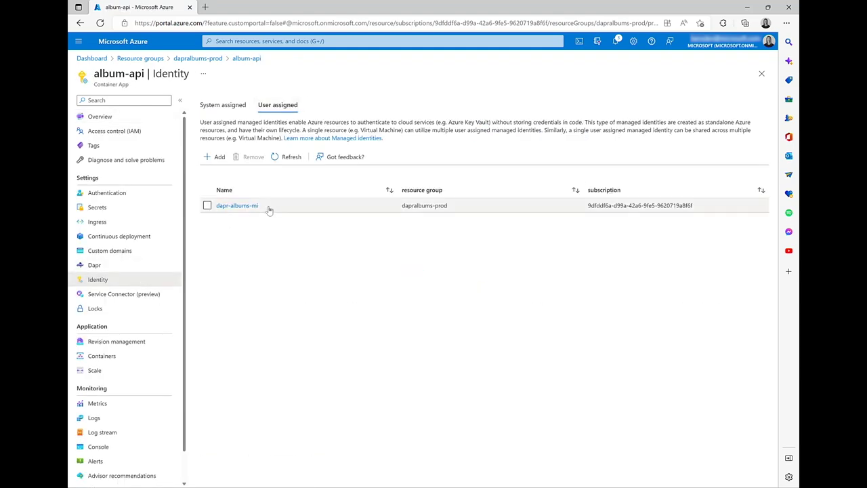
{"action": "left_click", "coordinate": [102, 432]}
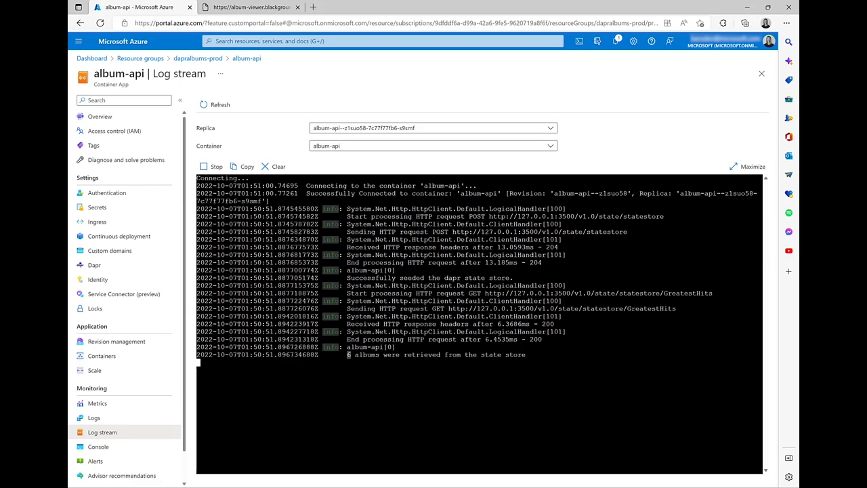
From dapralbums-prod, open the storagedagyqjtcnvh6agi storage account's albums container and show the contents of the GreatestHits blob
{"action": "left_click", "coordinate": [213, 58]}
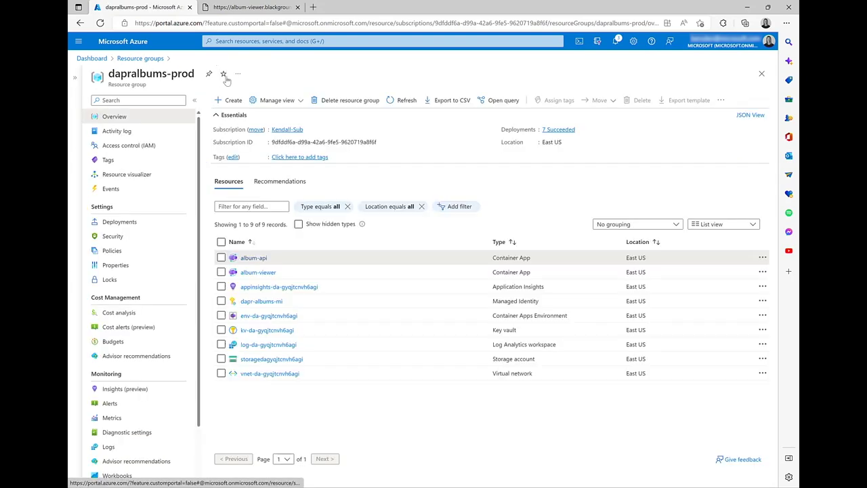
{"action": "left_click", "coordinate": [271, 360]}
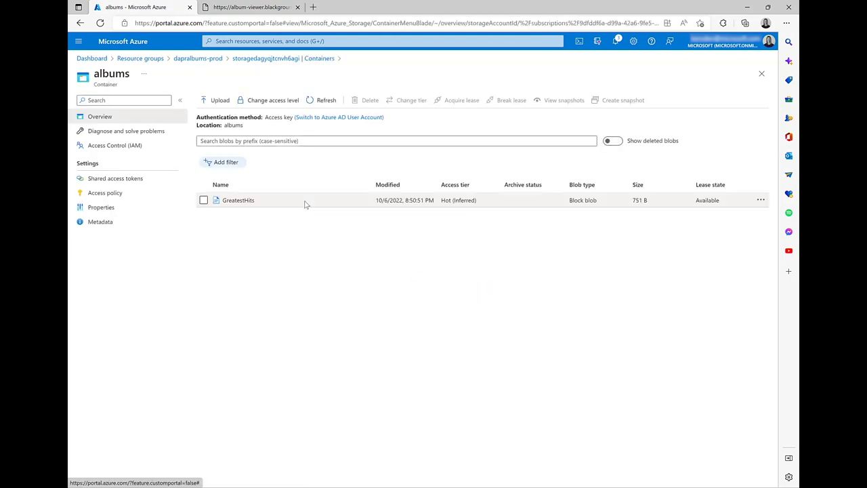
{"action": "left_click", "coordinate": [237, 200]}
{"action": "left_click", "coordinate": [460, 122]}
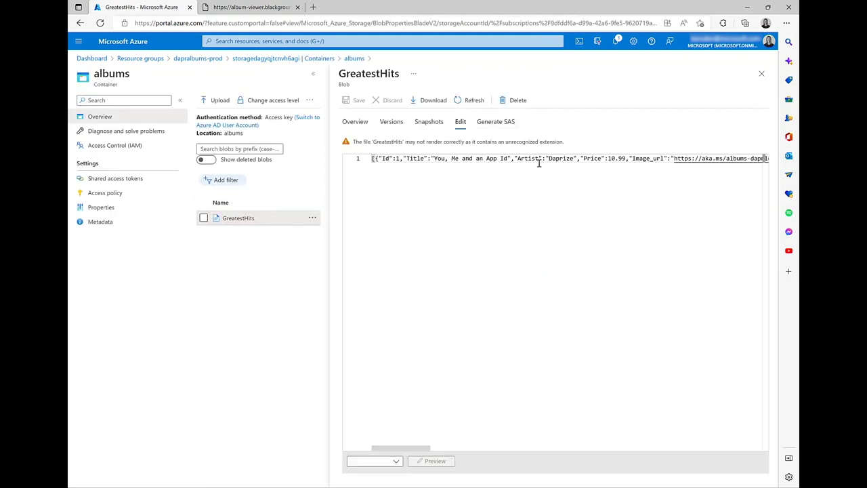